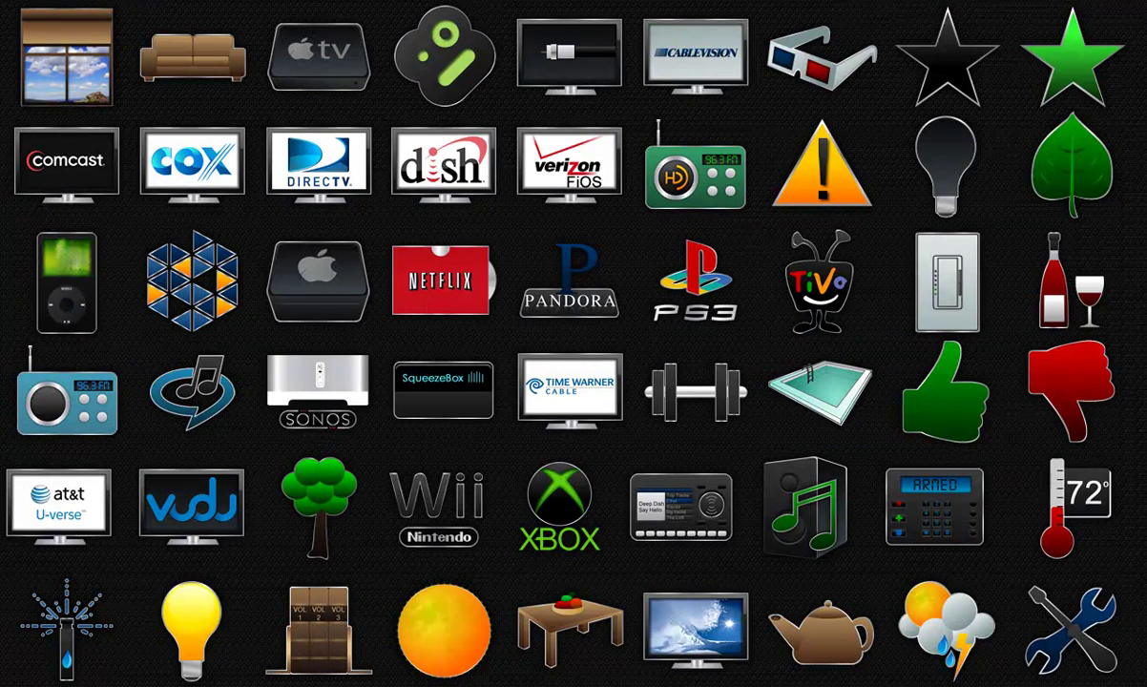
Step: Delete the DirecTV icon and put the Comcast image in its place
left_click(72, 167)
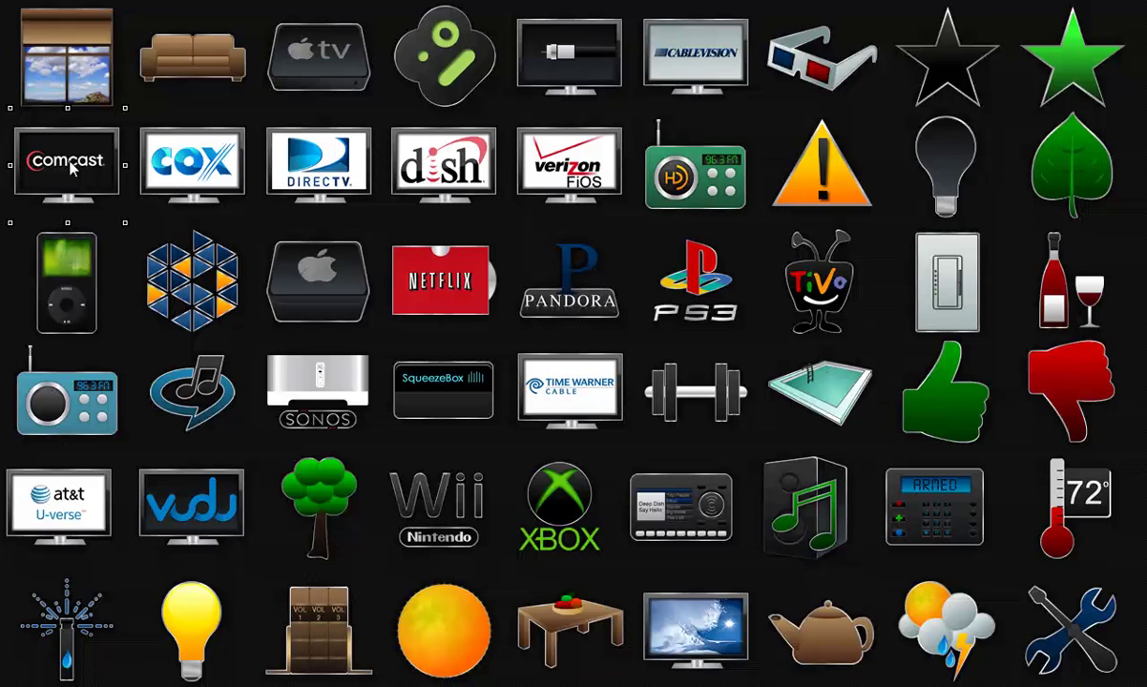
left_click(191, 274, "shift")
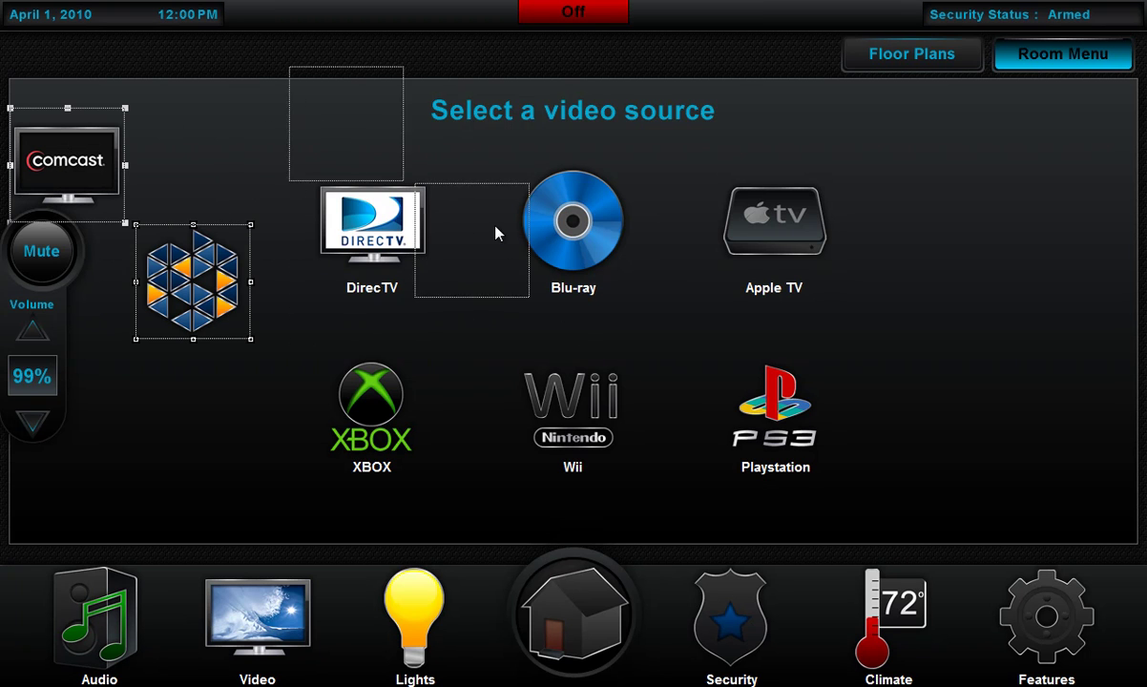
right_click(373, 215)
left_click(428, 352)
left_click_drag(406, 123, 383, 210)
Step: Delete the PS3 icon and drag the hexagon image toward the empty Playstation slot
right_click(783, 408)
left_click(851, 548)
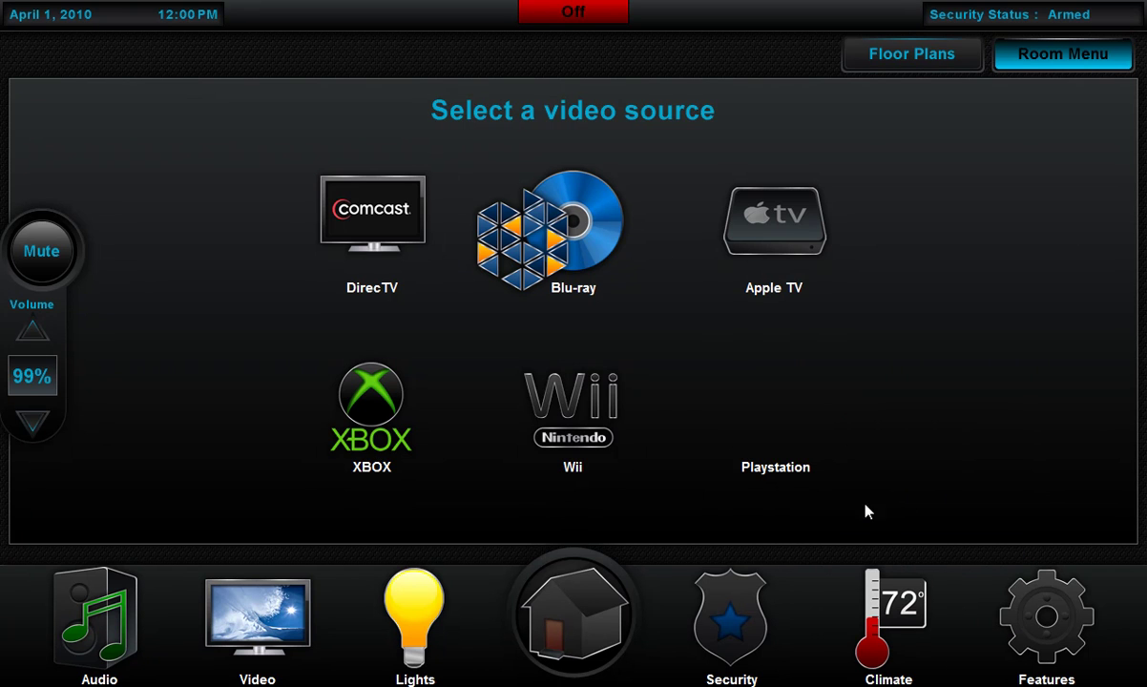
left_click_drag(525, 225, 764, 370)
Step: Drop the hexagon icon into the Playstation slot and relabel DirecTV as 'Cable'
left_click(382, 290)
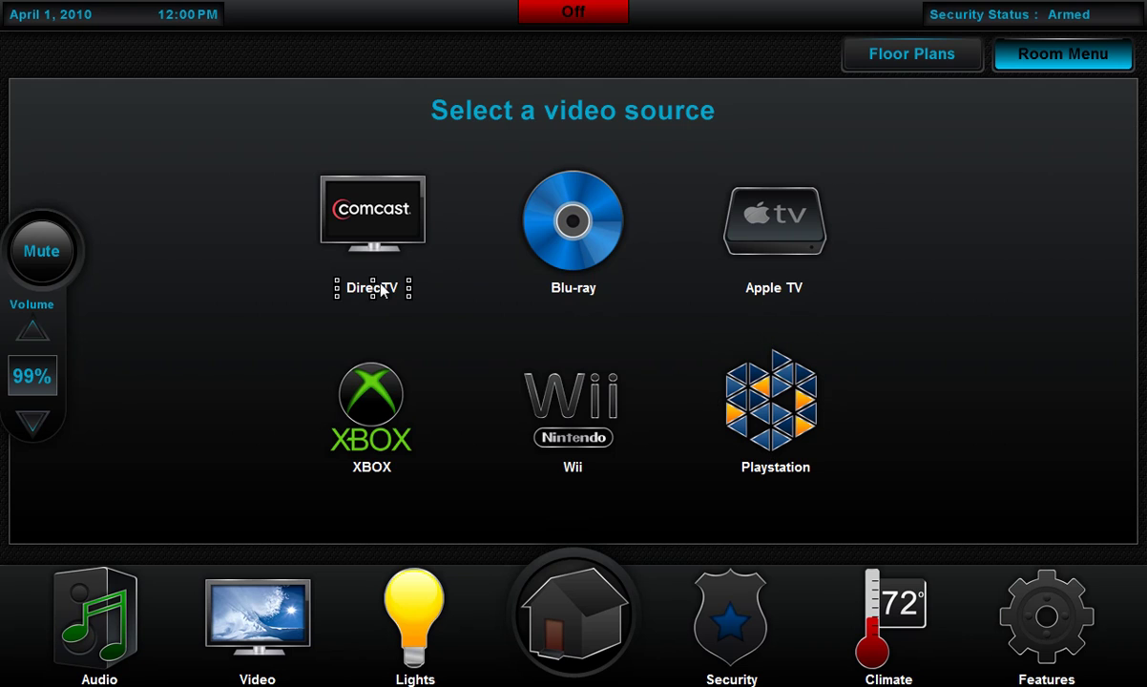
double_click(382, 289)
type("Cable")
left_click(374, 551)
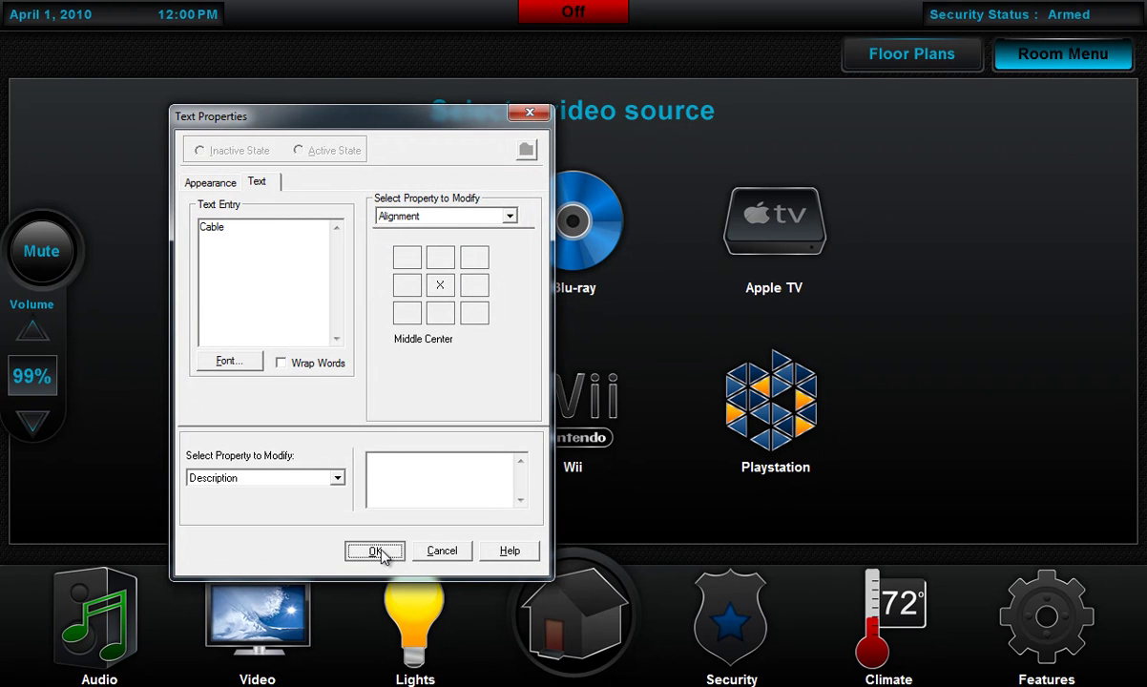
Step: Relabel the Playstation source as 'Kaleidescape'
double_click(763, 470)
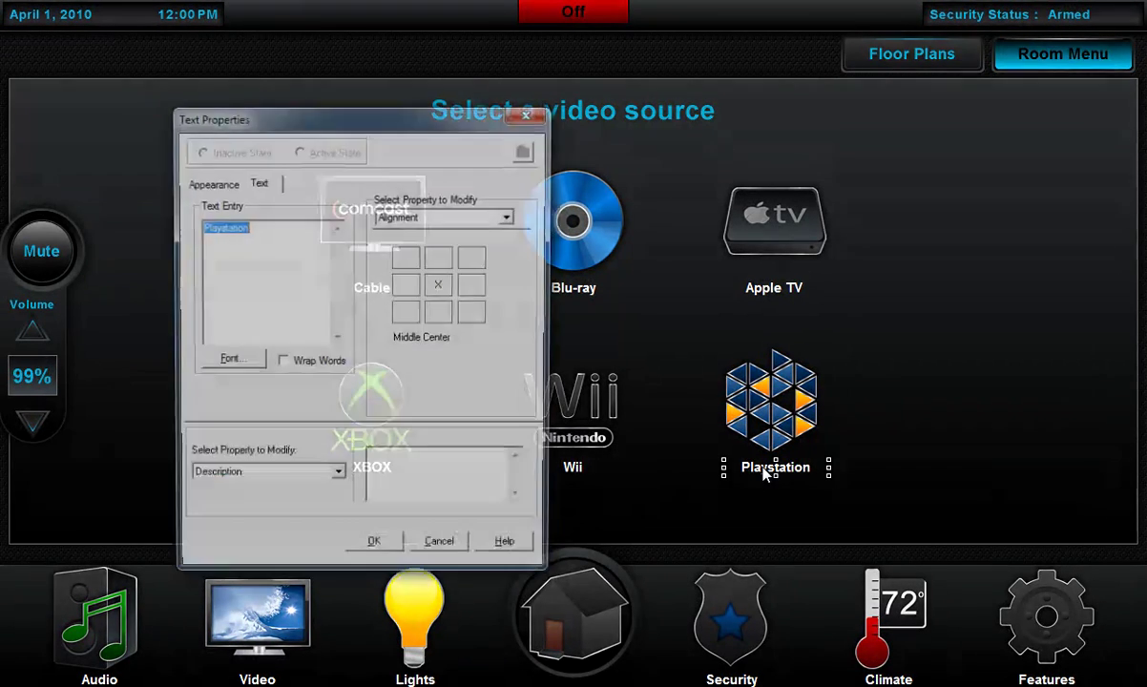
type("Kaleidec")
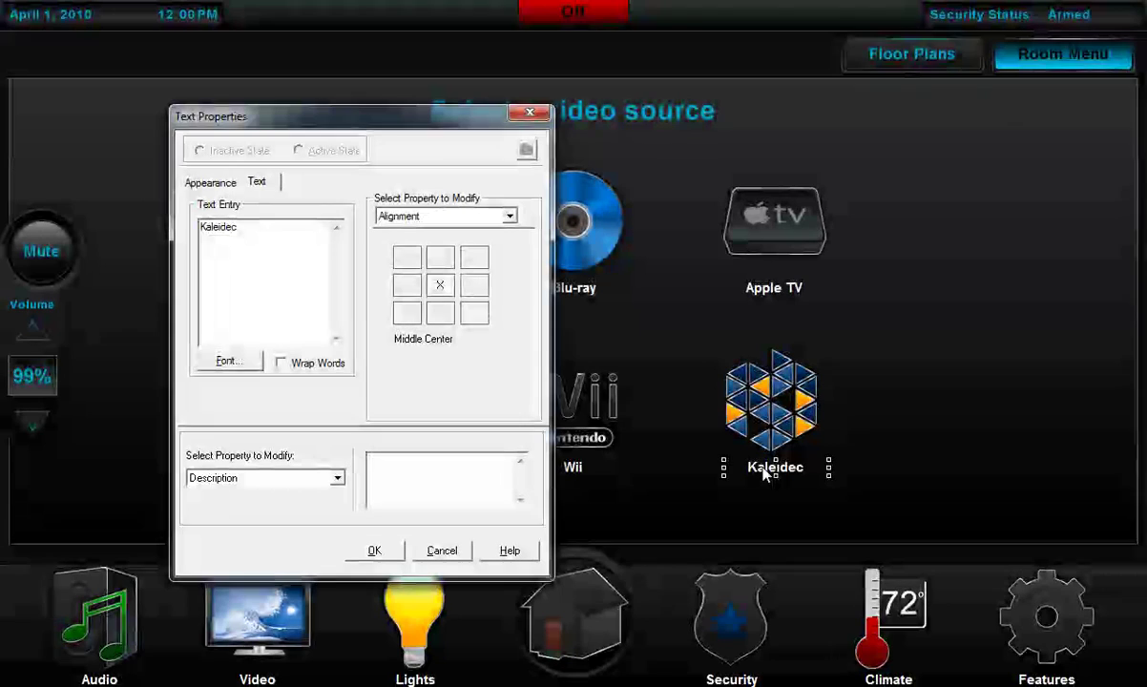
key("BackSpace")
type("scape")
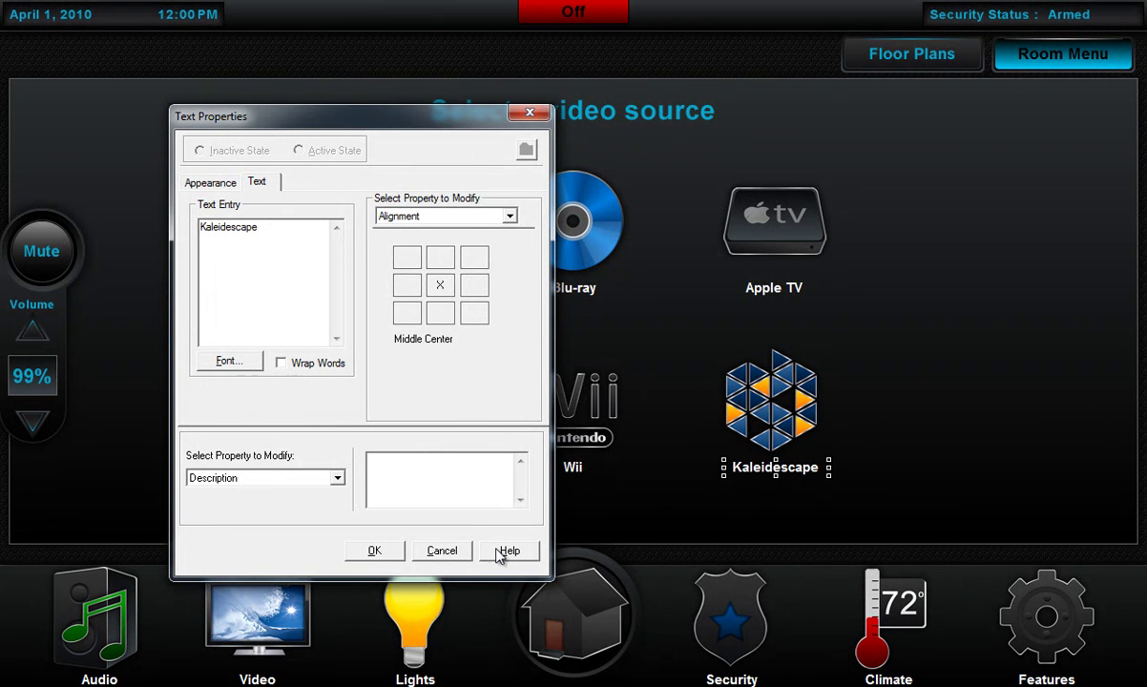
left_click(375, 552)
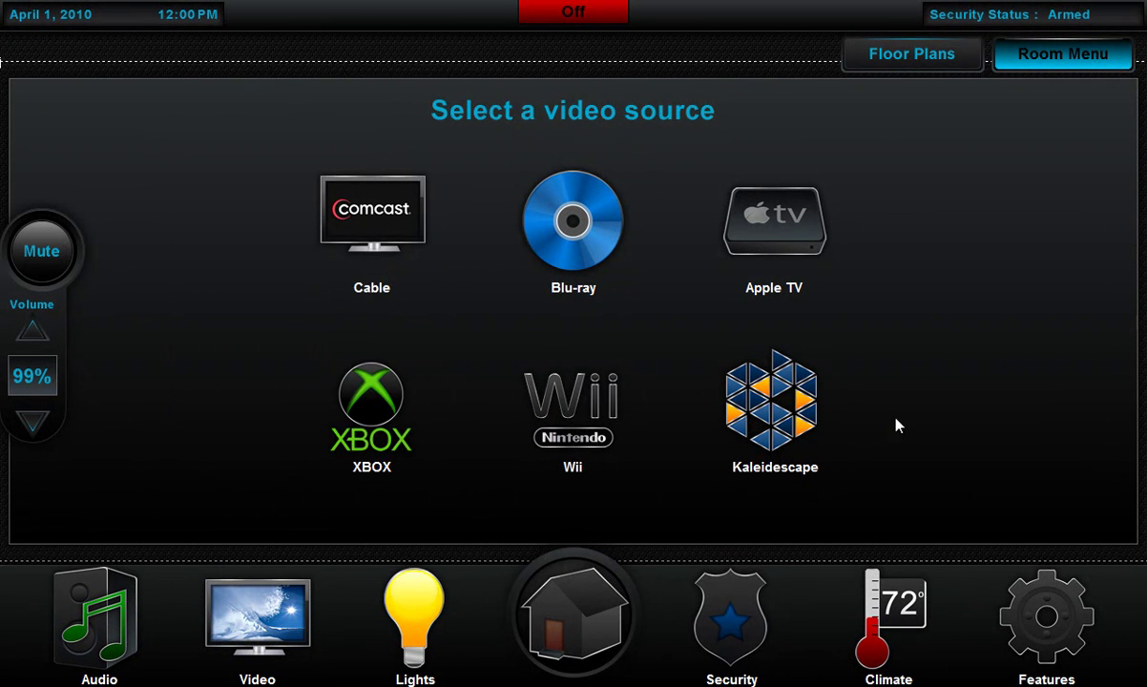
Step: Nudge the Kaleidescape icon right and up and the Comcast icon down, then deselect
key("Right")
key("Up")
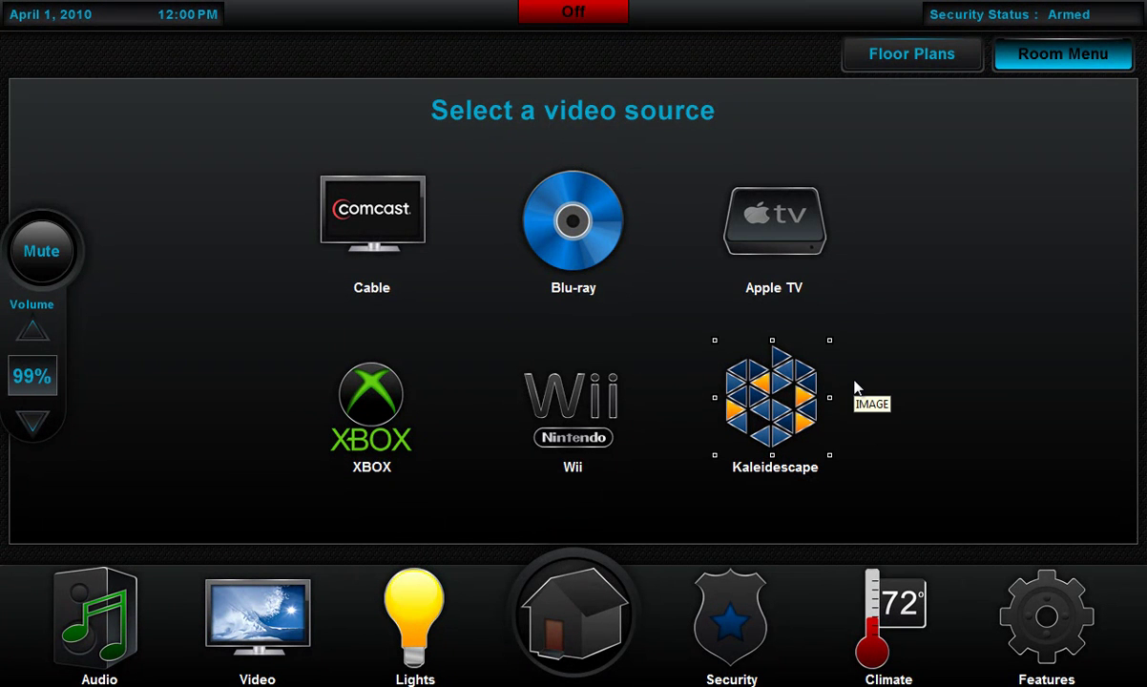
left_click(370, 206)
key("Down")
key("Down")
key("Right")
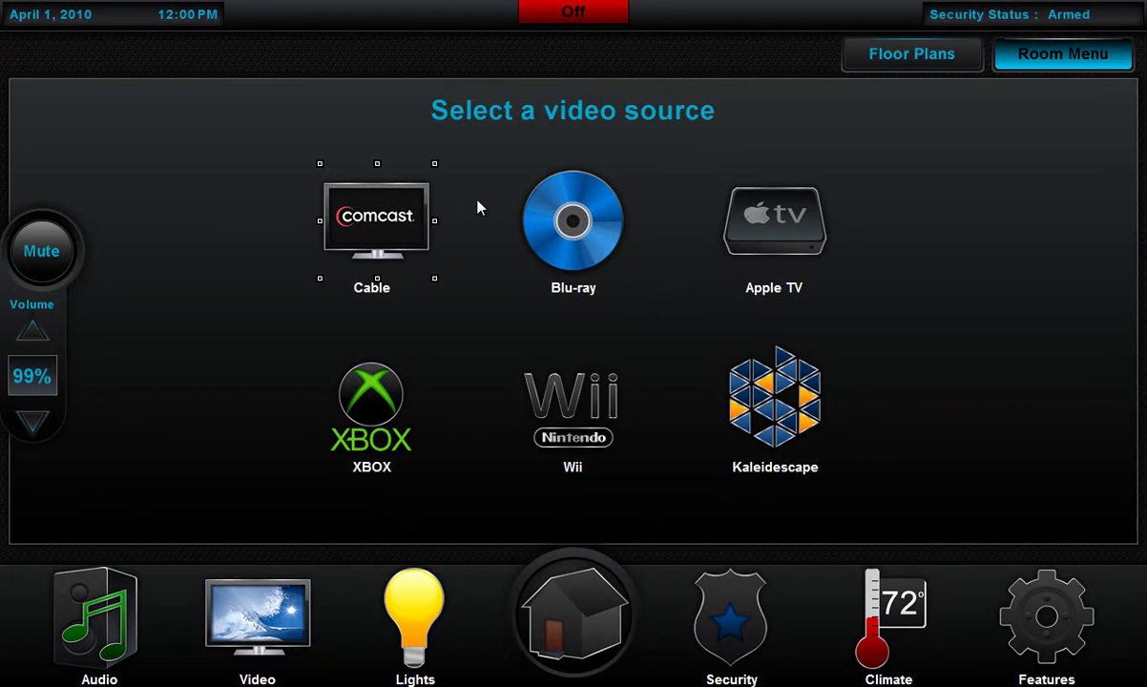
key("Left")
key("Down")
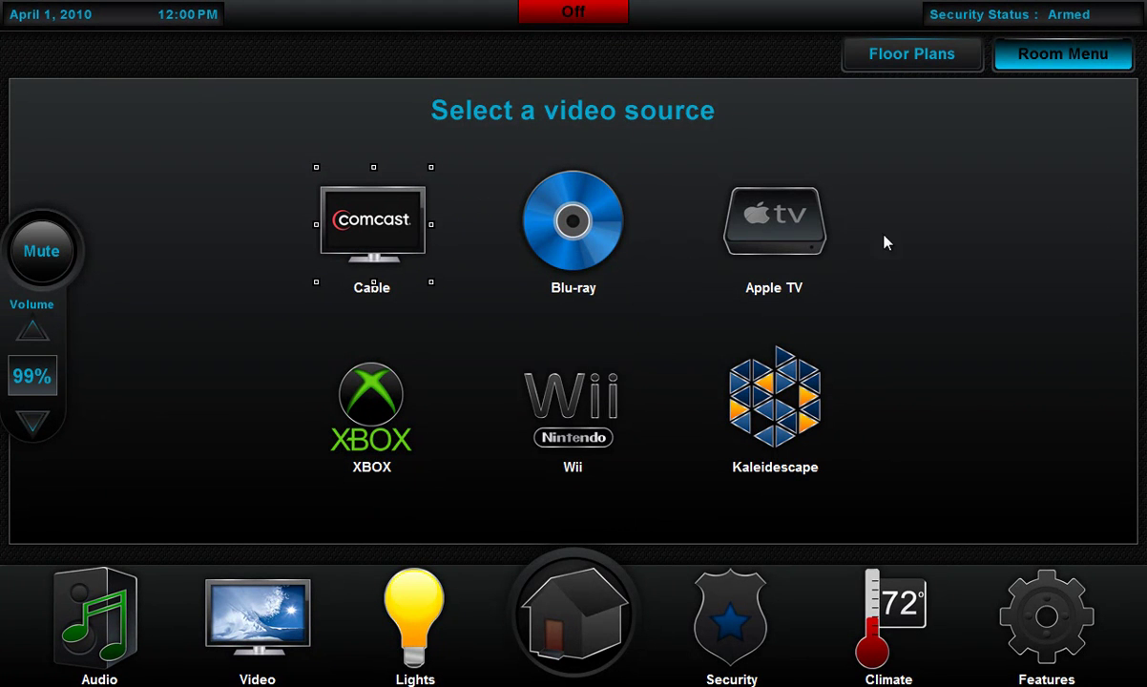
left_click(960, 242)
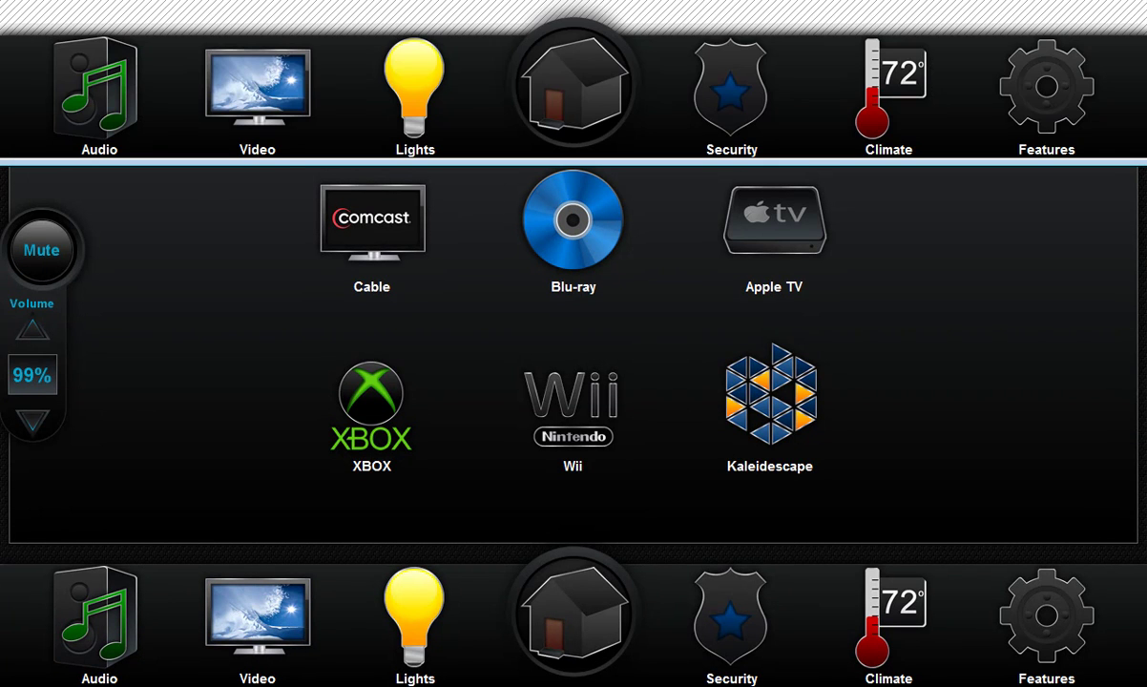
Step: Delete the Climate and Features buttons and move Lights to the slot after Security
left_click(886, 157)
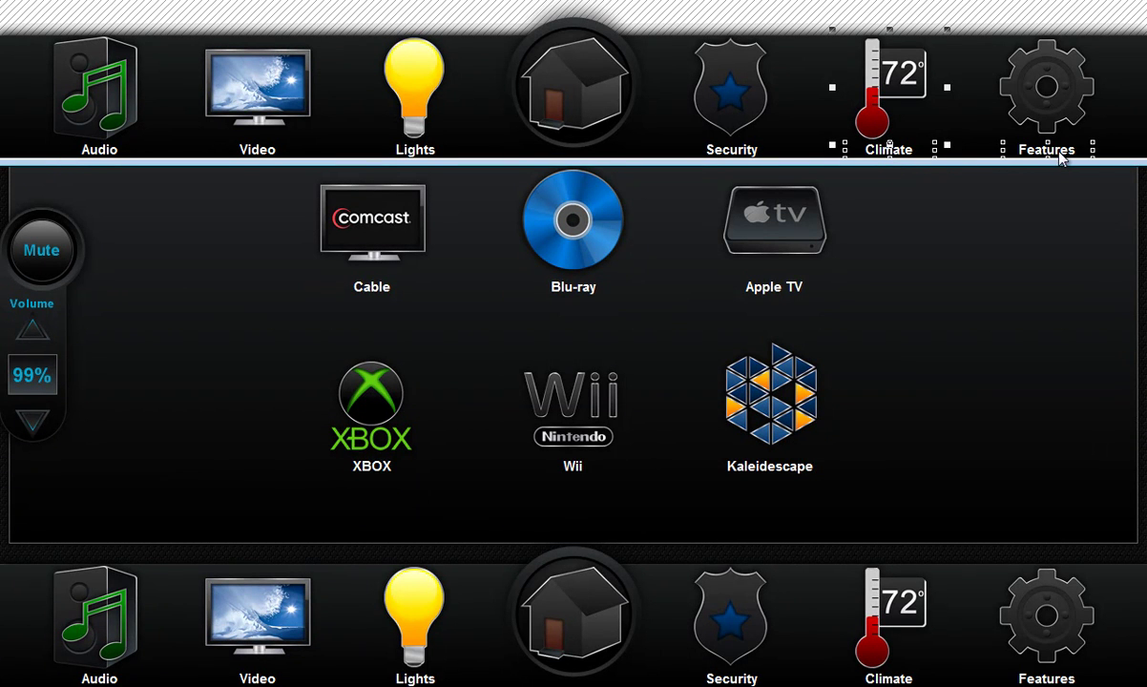
left_click(1000, 148, "ctrl")
right_click(1053, 102)
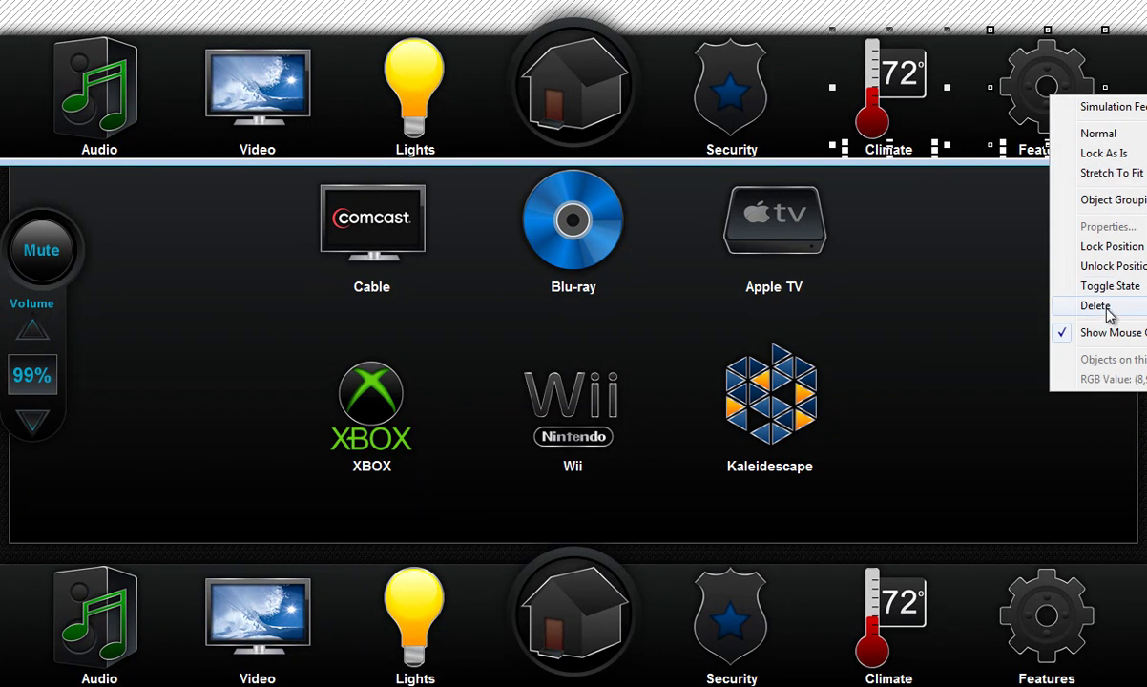
left_click(1041, 306)
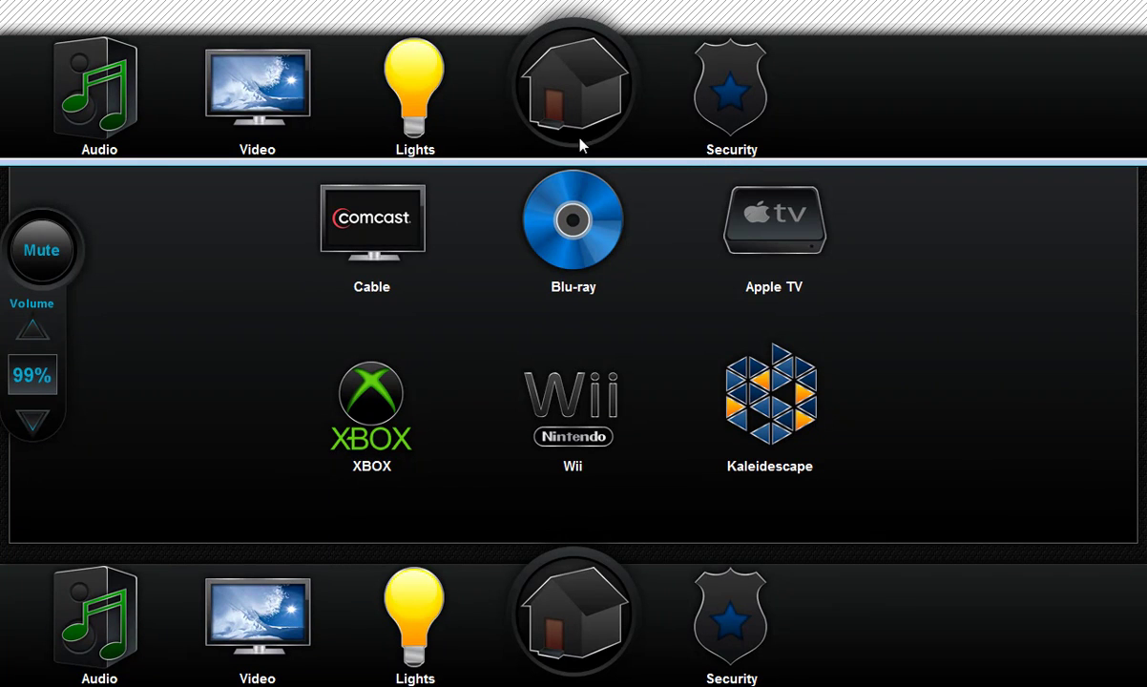
left_click(395, 147)
left_click_drag(430, 100, 989, 90)
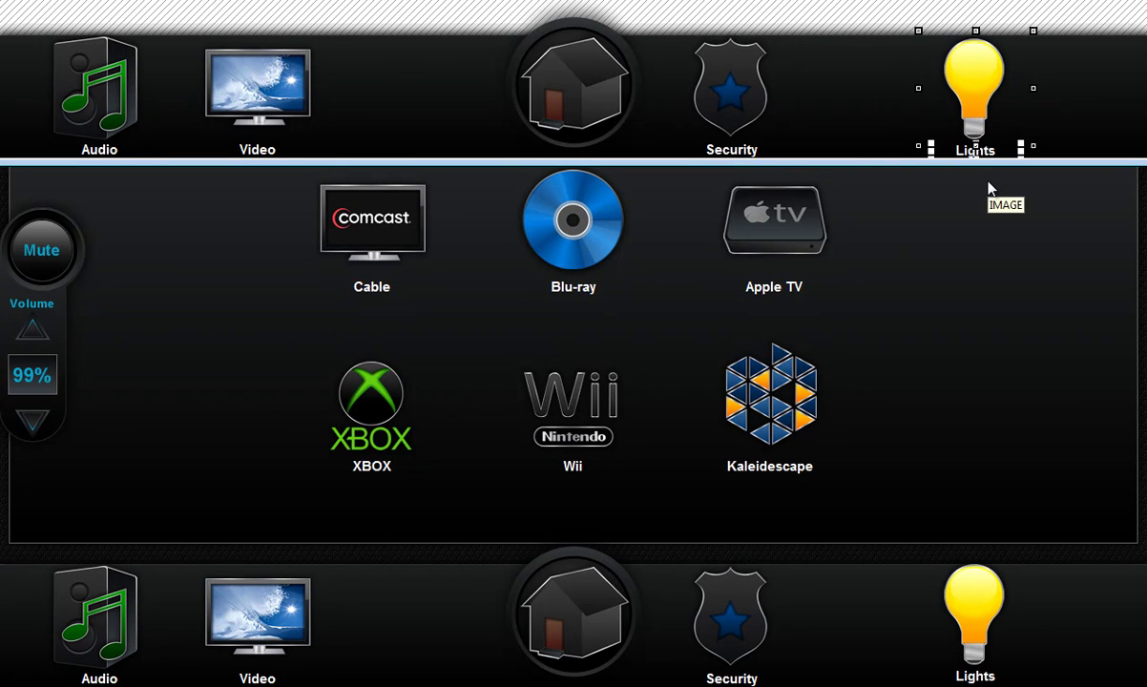
Step: Shift Security, Video and Audio to even spacing, then close the navigation page keeping changes
left_click(739, 96)
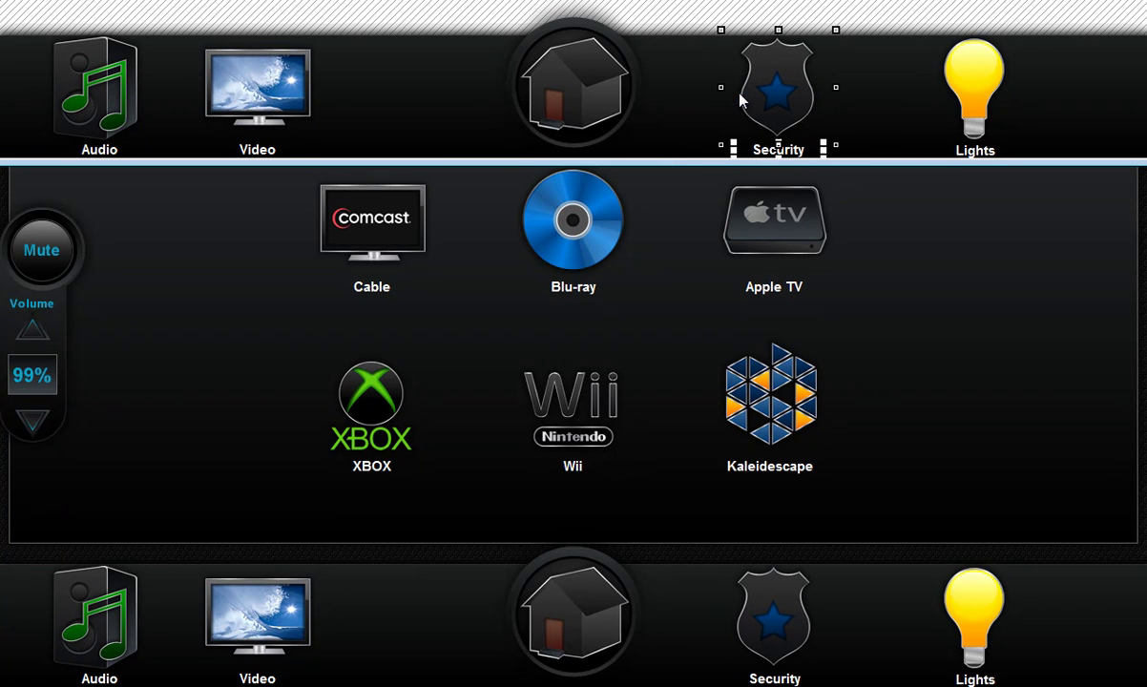
left_click(273, 153)
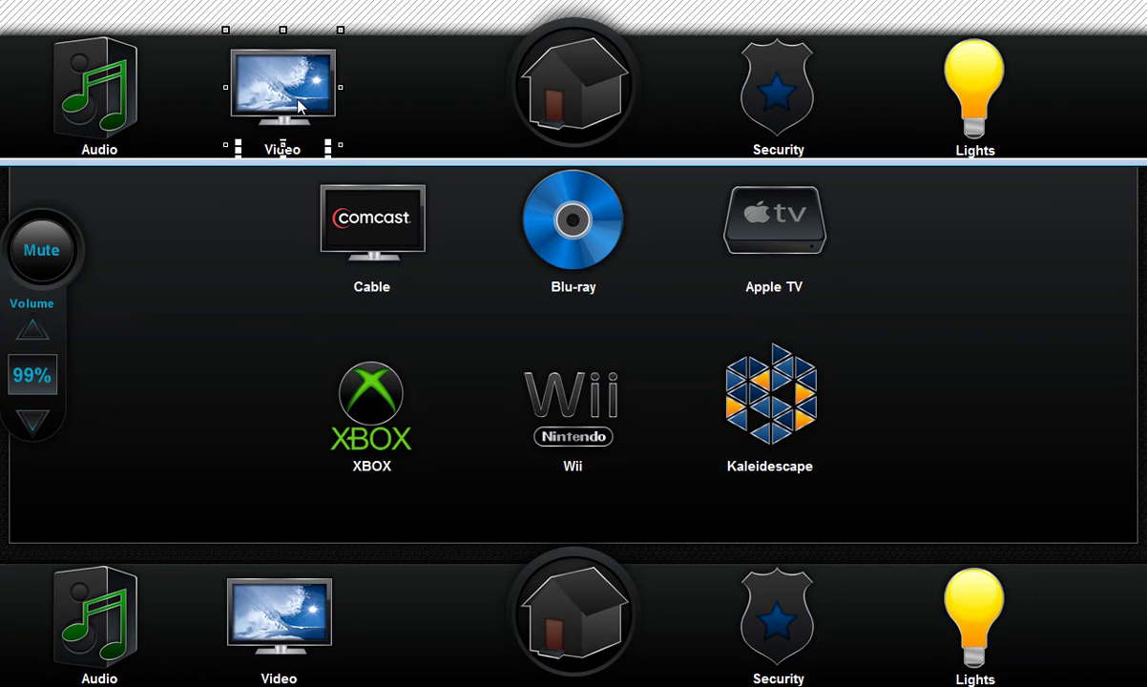
left_click(113, 145)
left_click(100, 156)
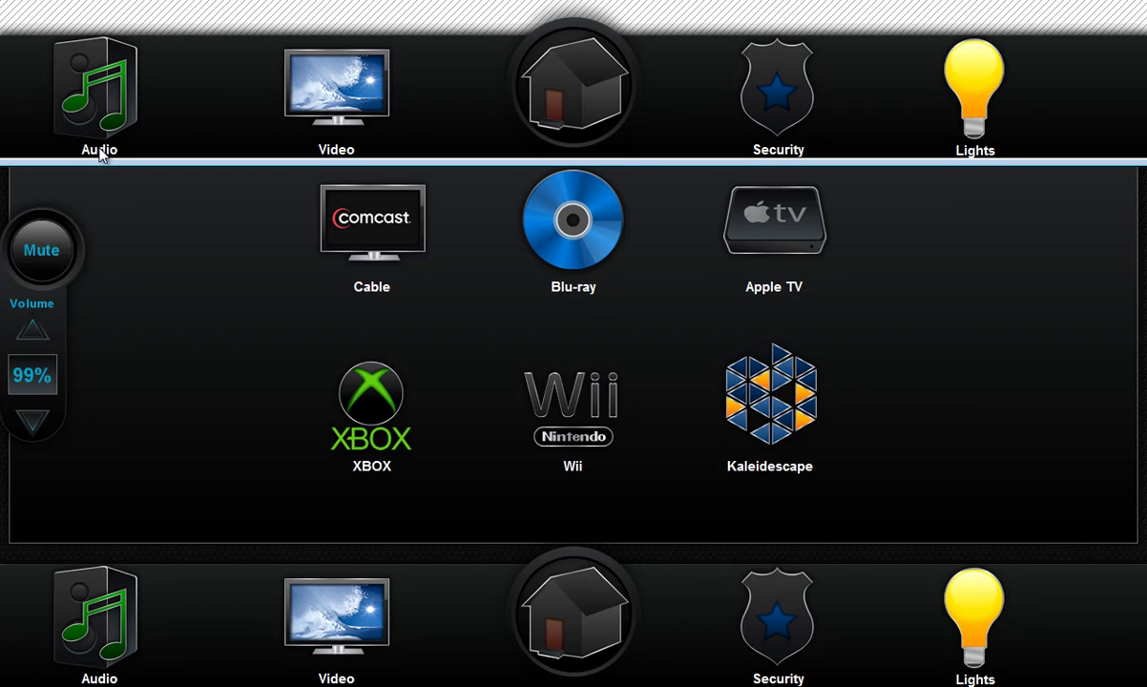
left_click(104, 151)
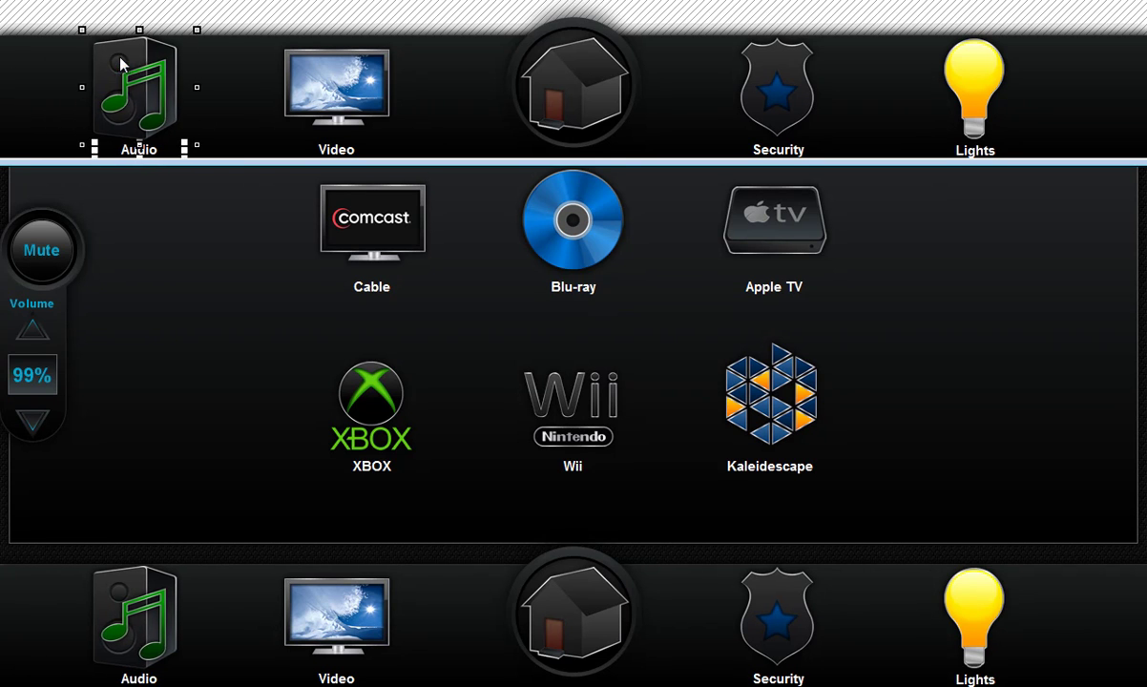
key("Left")
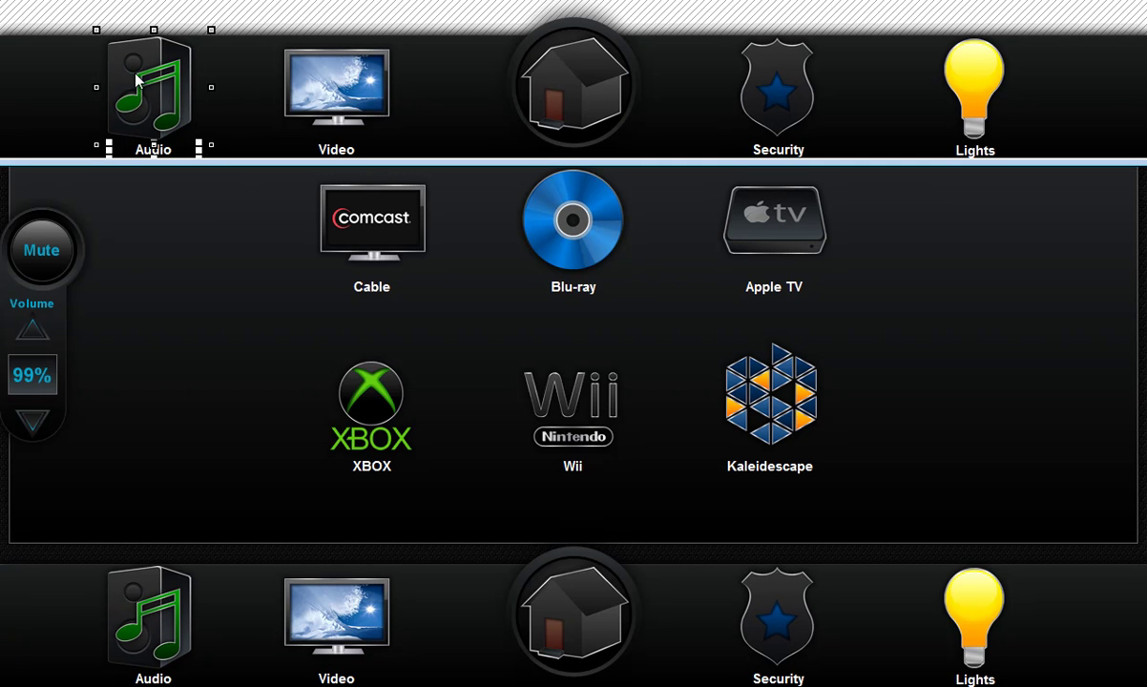
left_click(1061, 1)
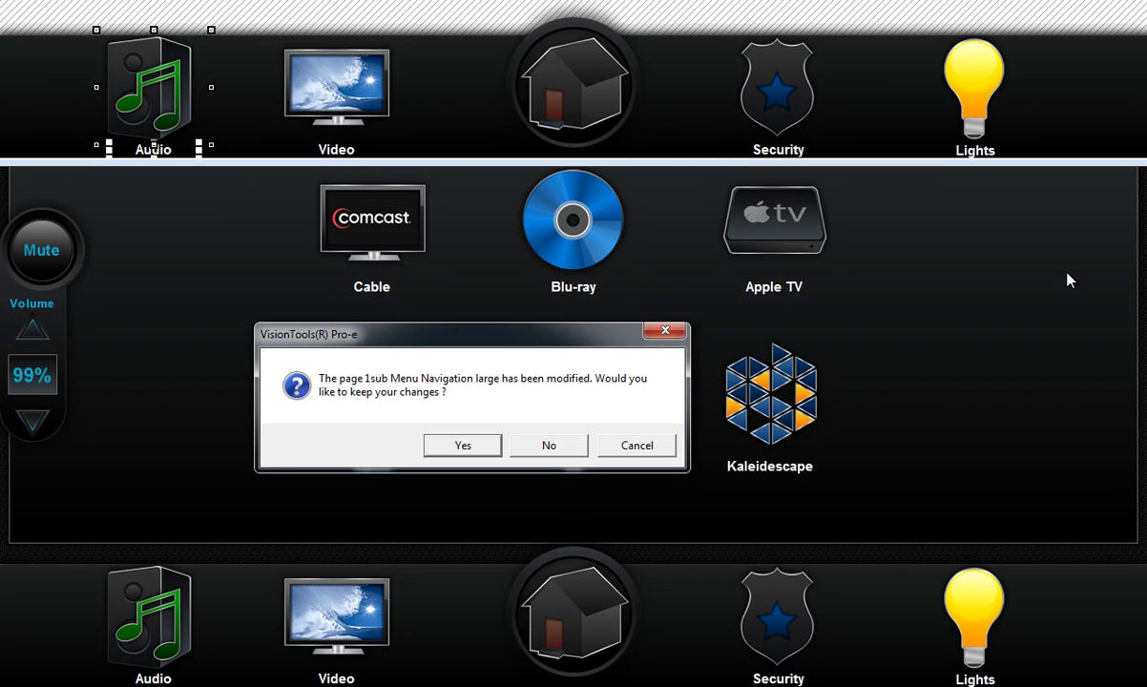
left_click(462, 445)
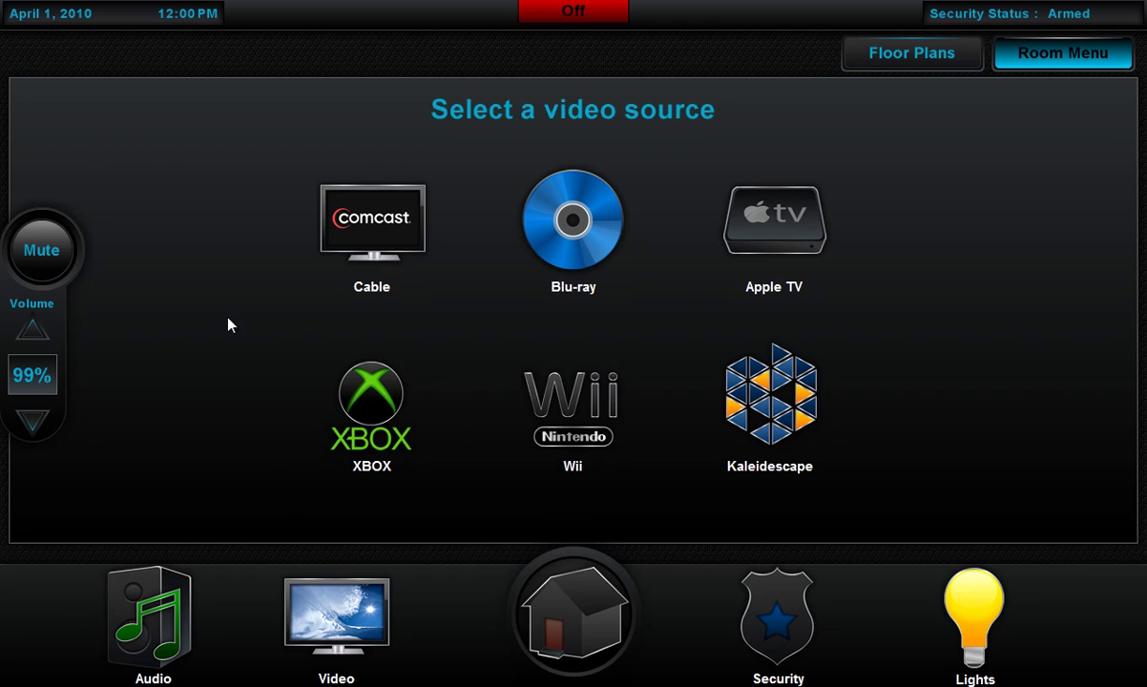